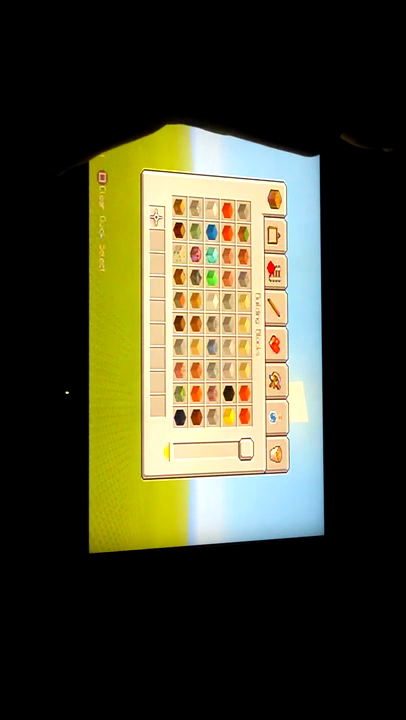
Switch the creative inventory to the Decorations tab to browse toward the carpets
{"action": "key", "text": "Right"}
{"action": "scroll", "coordinate": [210, 310], "scroll_direction": "down", "scroll_amount": 1}
{"action": "scroll", "coordinate": [210, 310], "scroll_direction": "down", "scroll_amount": 1}
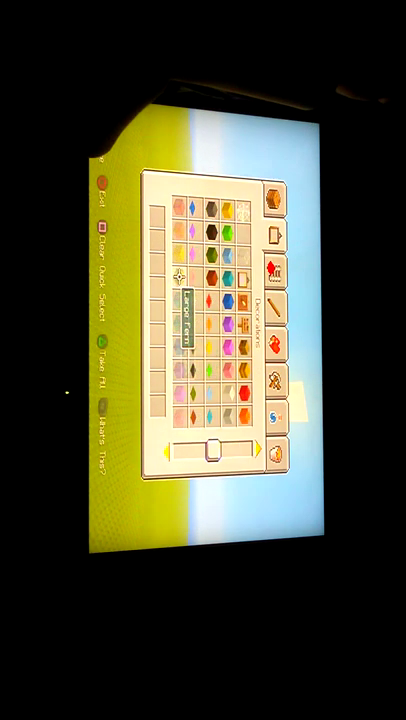